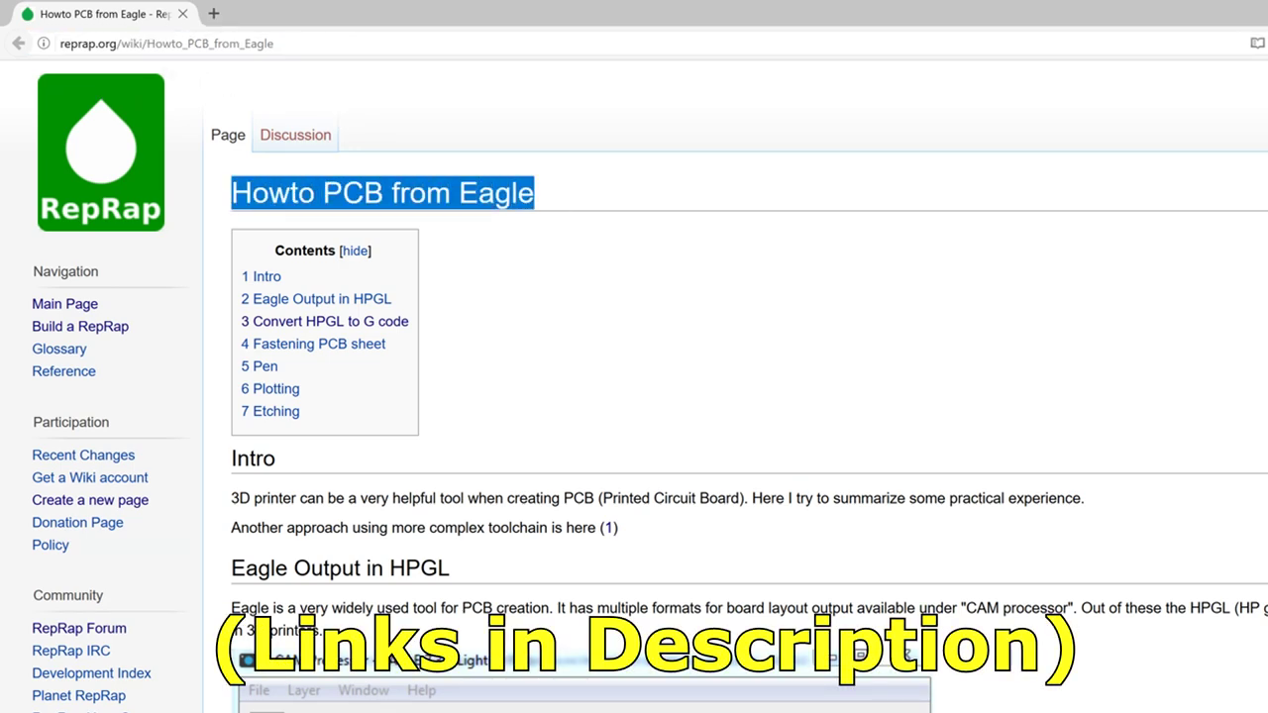
Step: Look through the RepRap wiki guide on making a PCB from Eagle, from the HPGL output section to plotting
scroll(1000, 454, "down", 4)
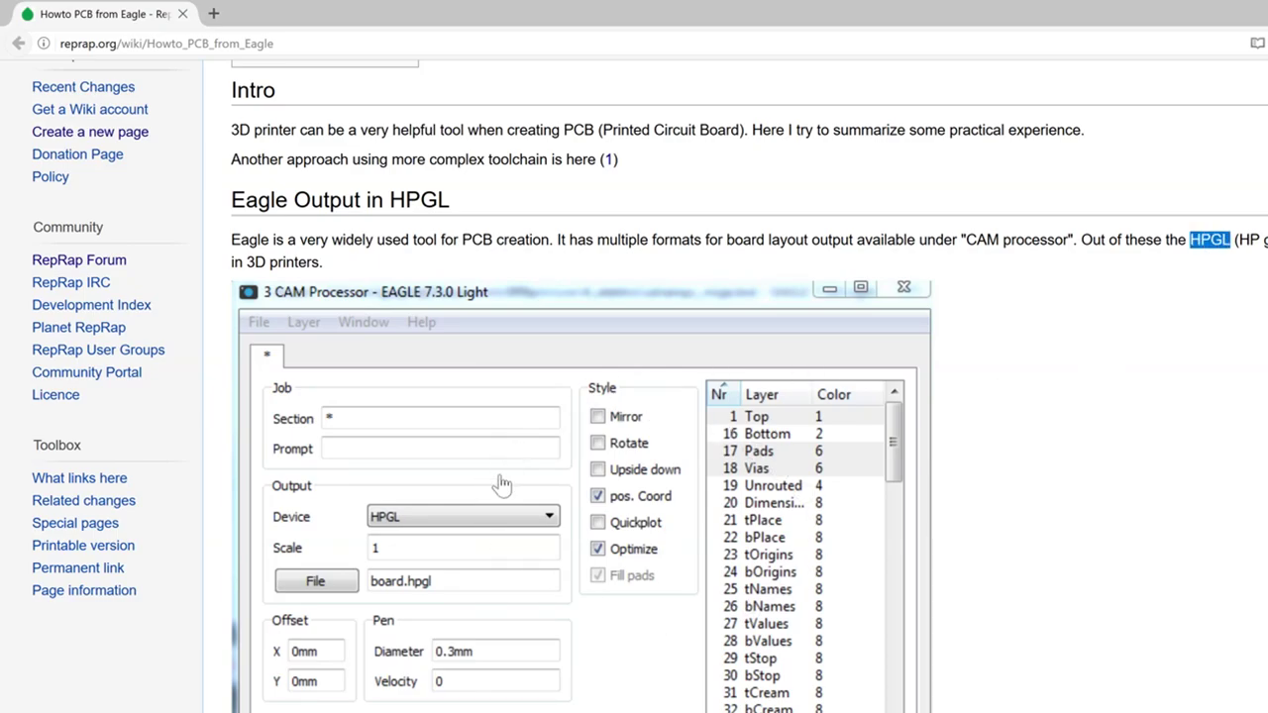
scroll(1042, 628, "down", 5)
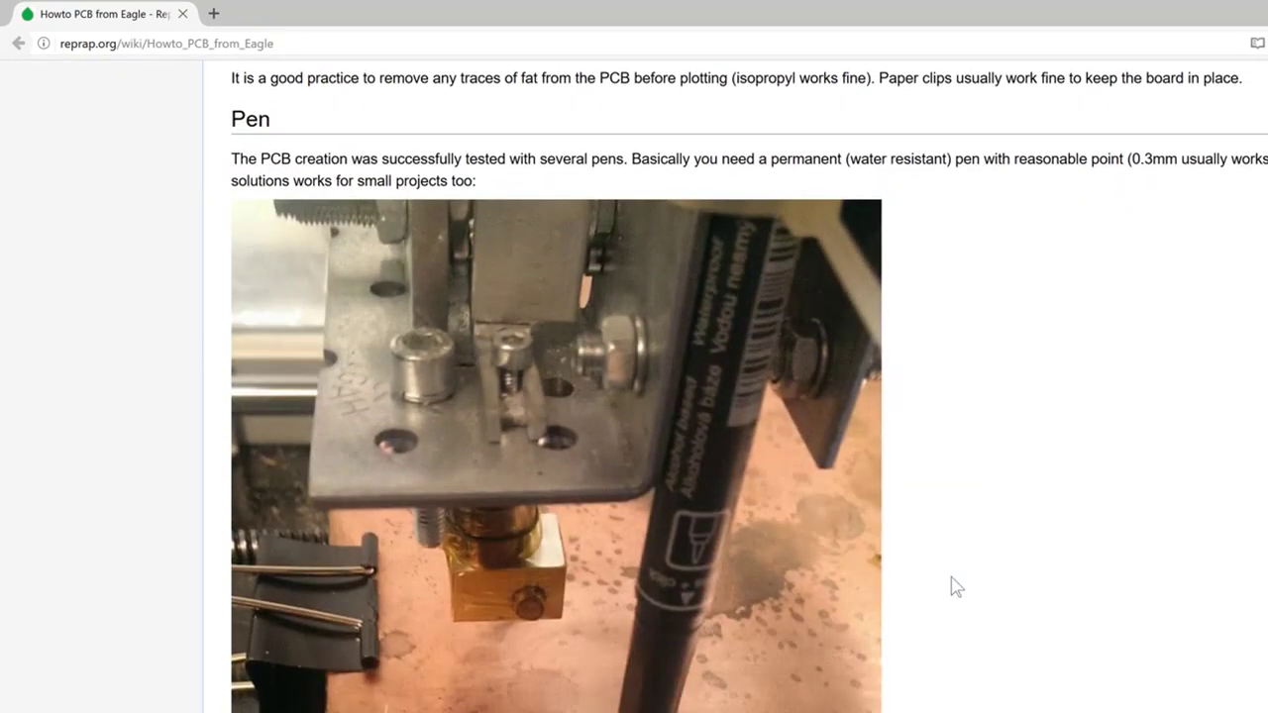
scroll(951, 588, "down", 1)
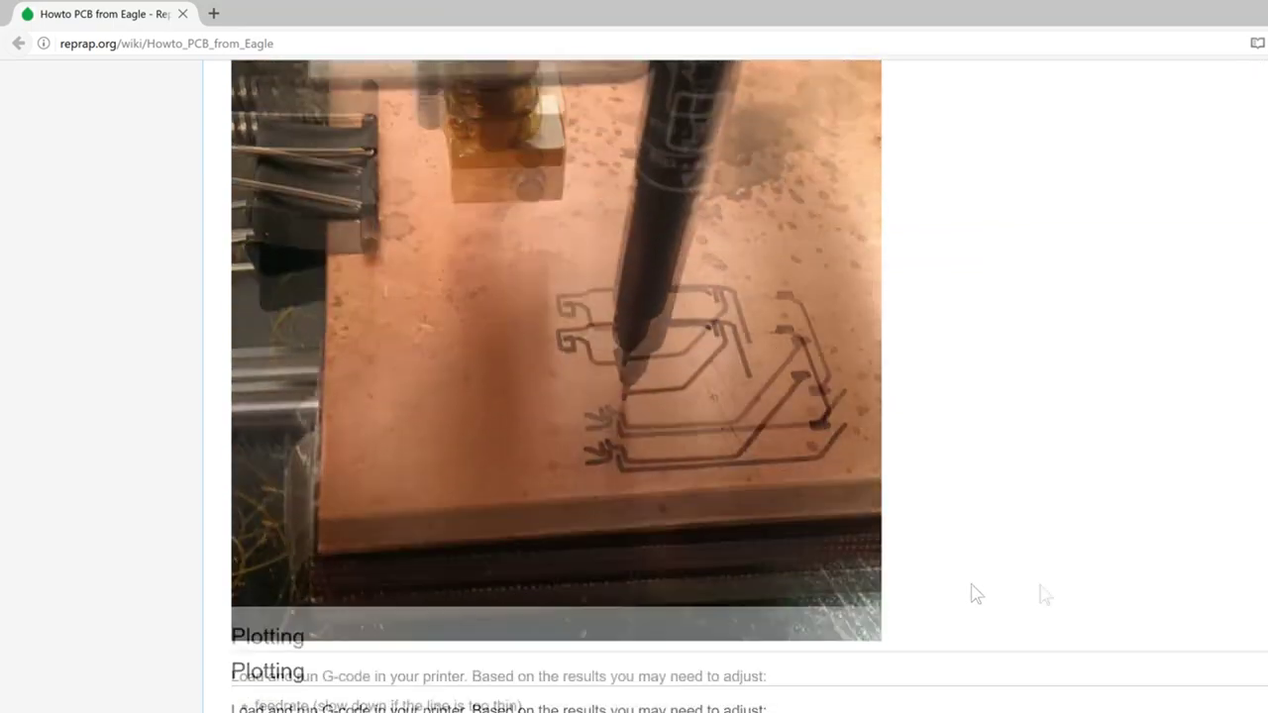
scroll(1045, 594, "down", 8)
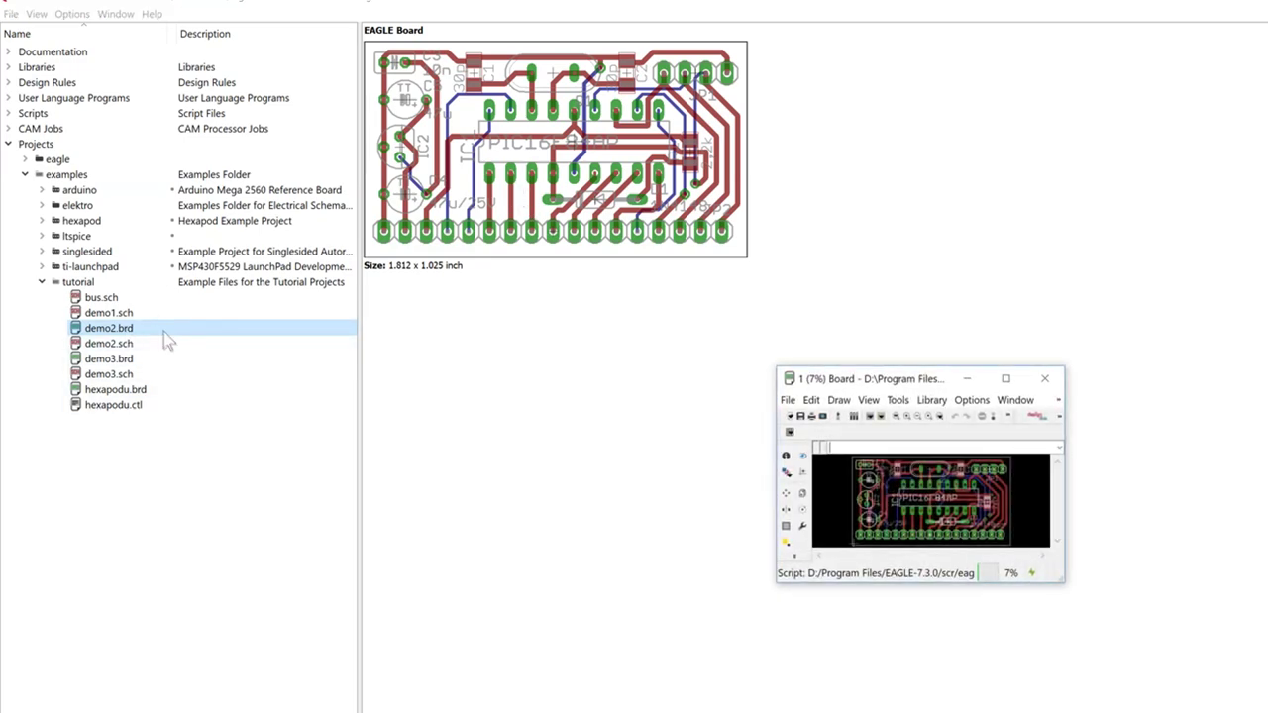
Step: Maximize the demo2.brd board window and open the CAM Processor for the board
left_click(1010, 378)
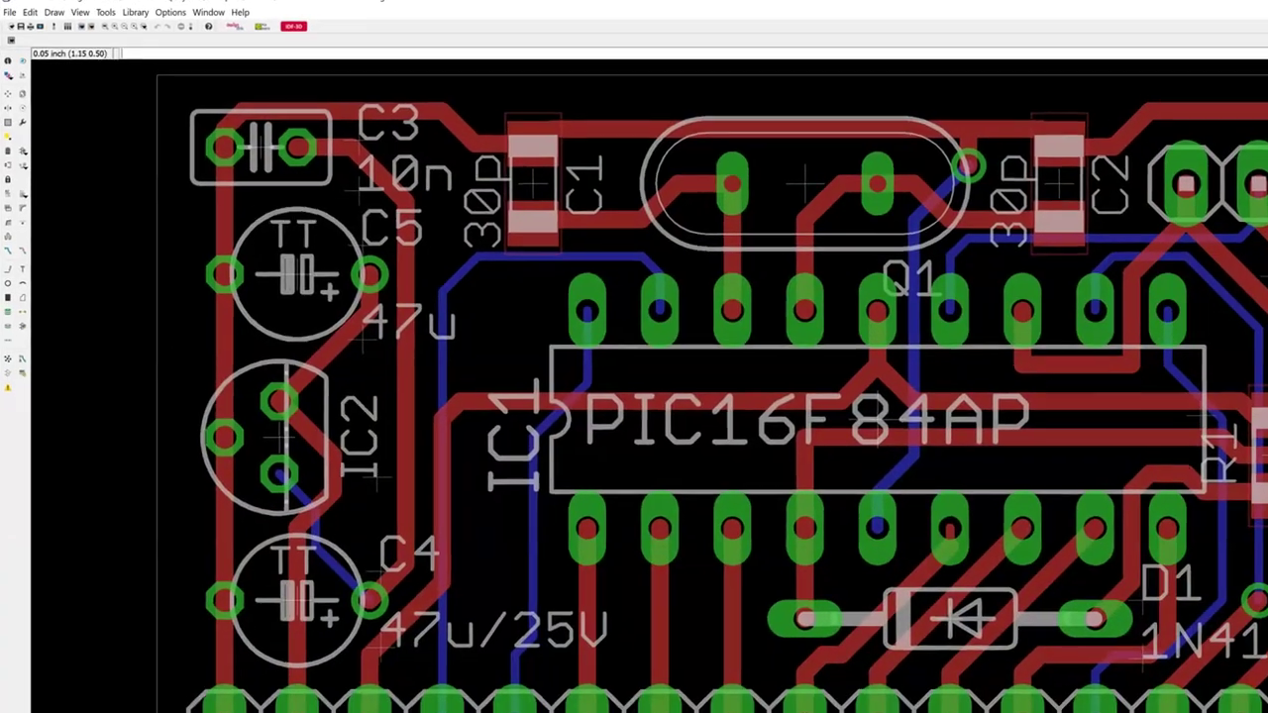
scroll(674, 366, "down", 4)
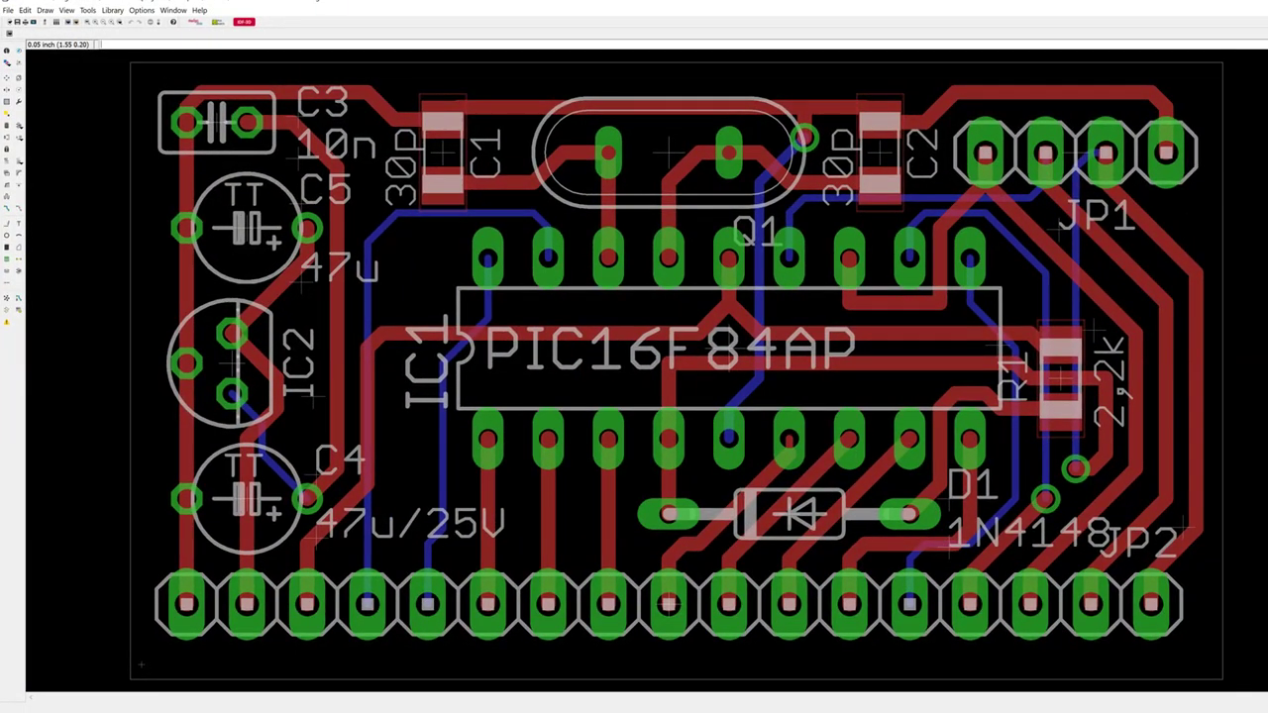
left_click(8, 10)
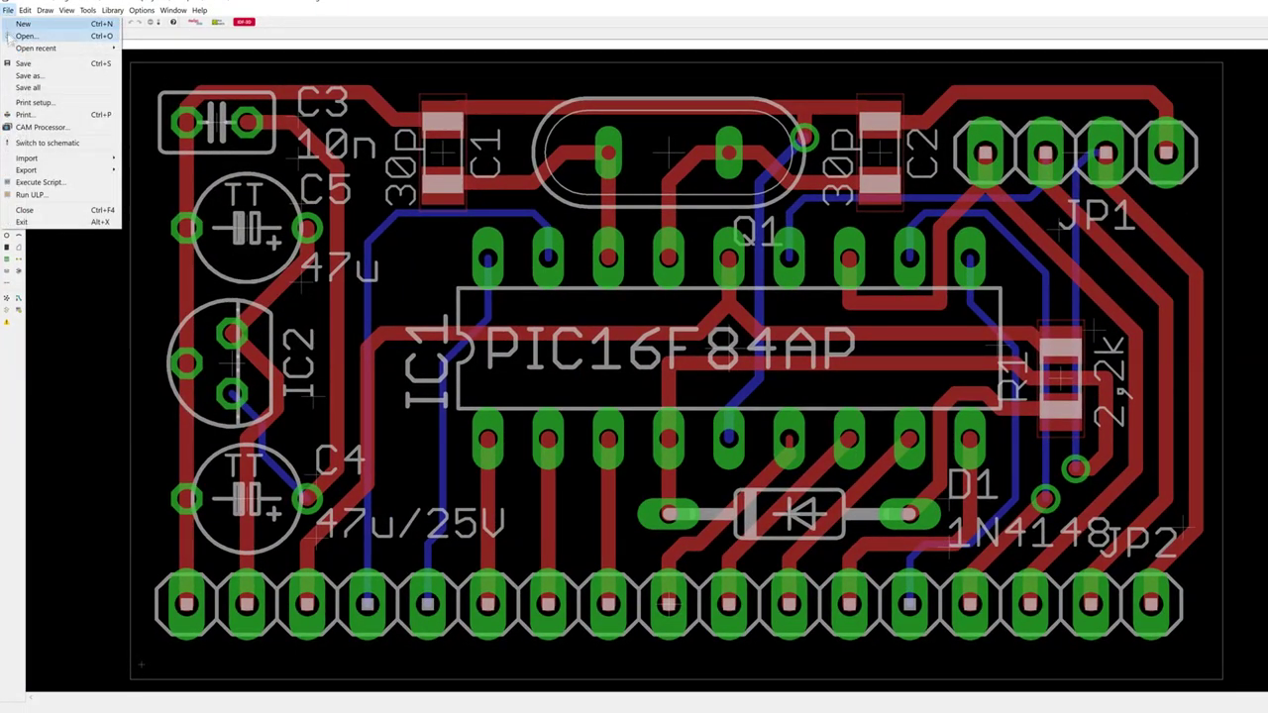
left_click(52, 133)
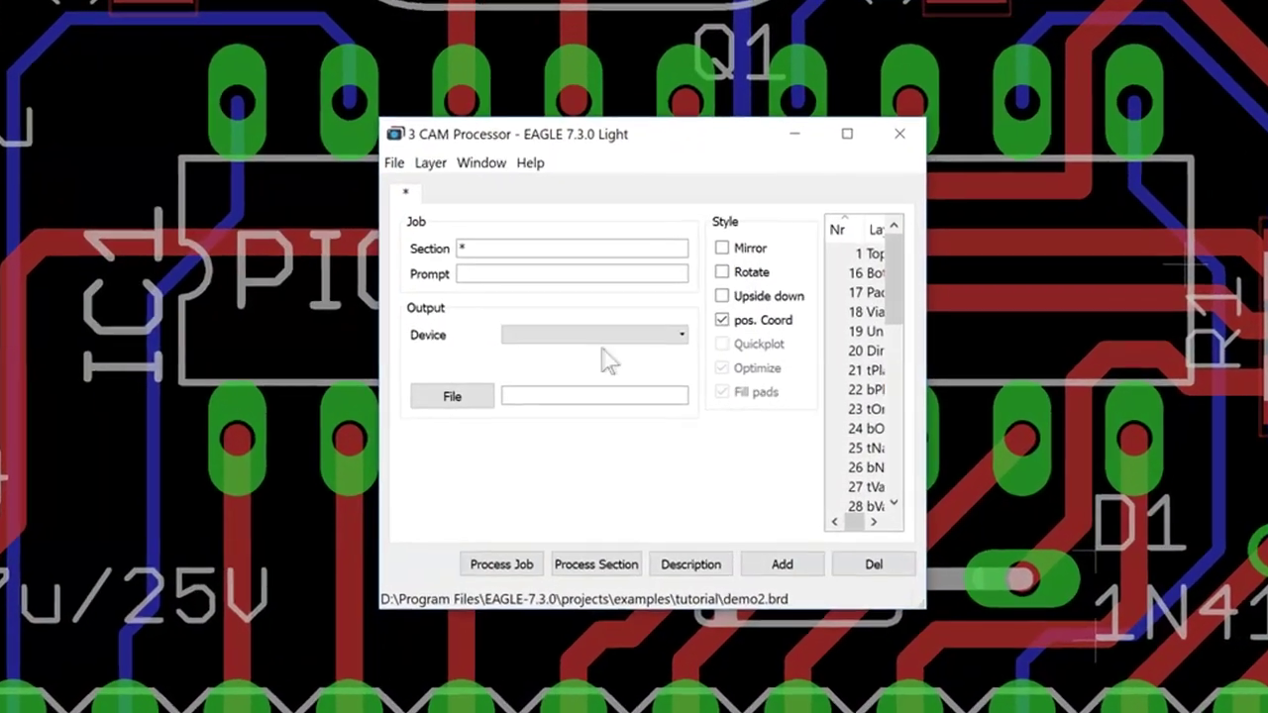
Step: Set the CAM output device to HPGL and the pen diameter to 24mil
left_click(609, 336)
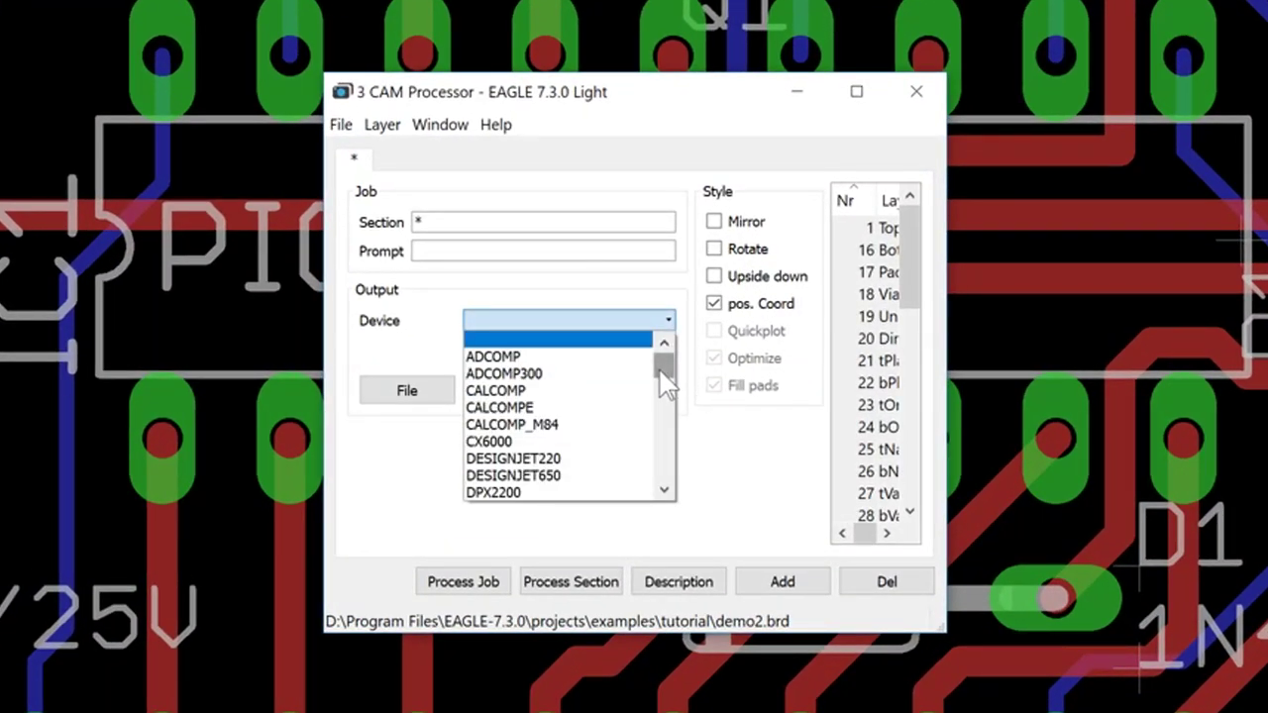
left_click_drag(660, 373, 673, 447)
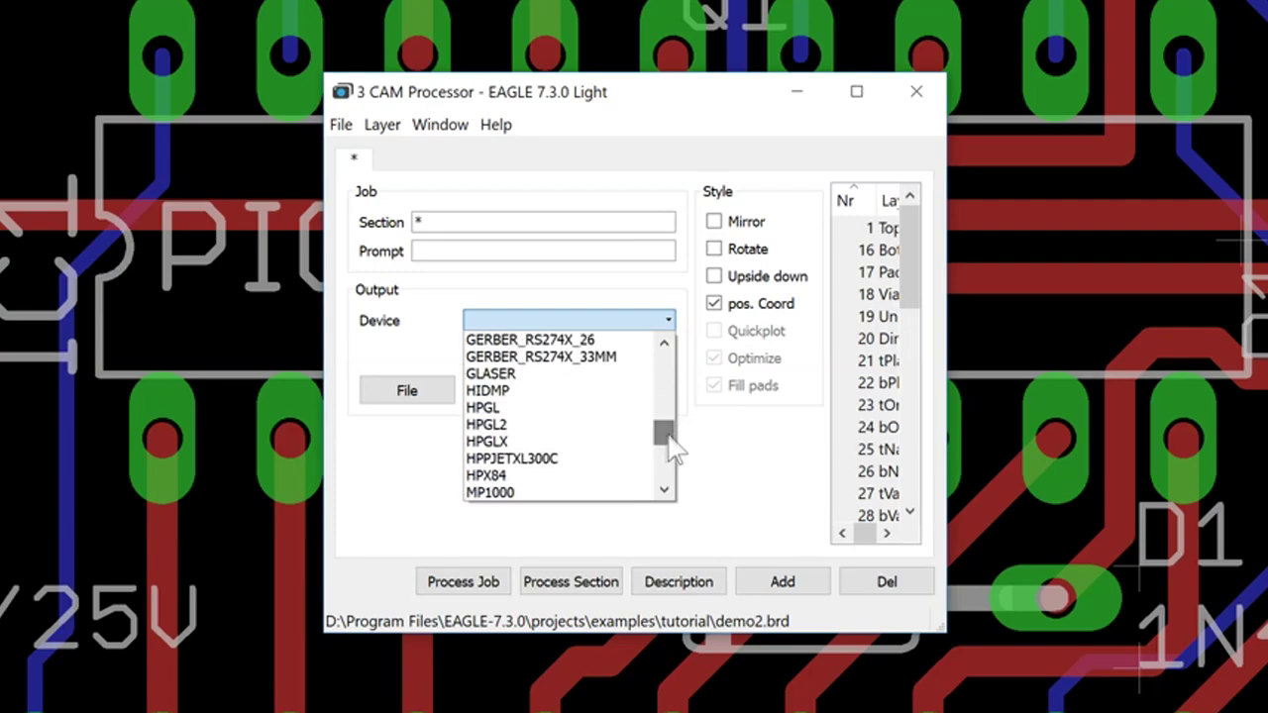
left_click(515, 408)
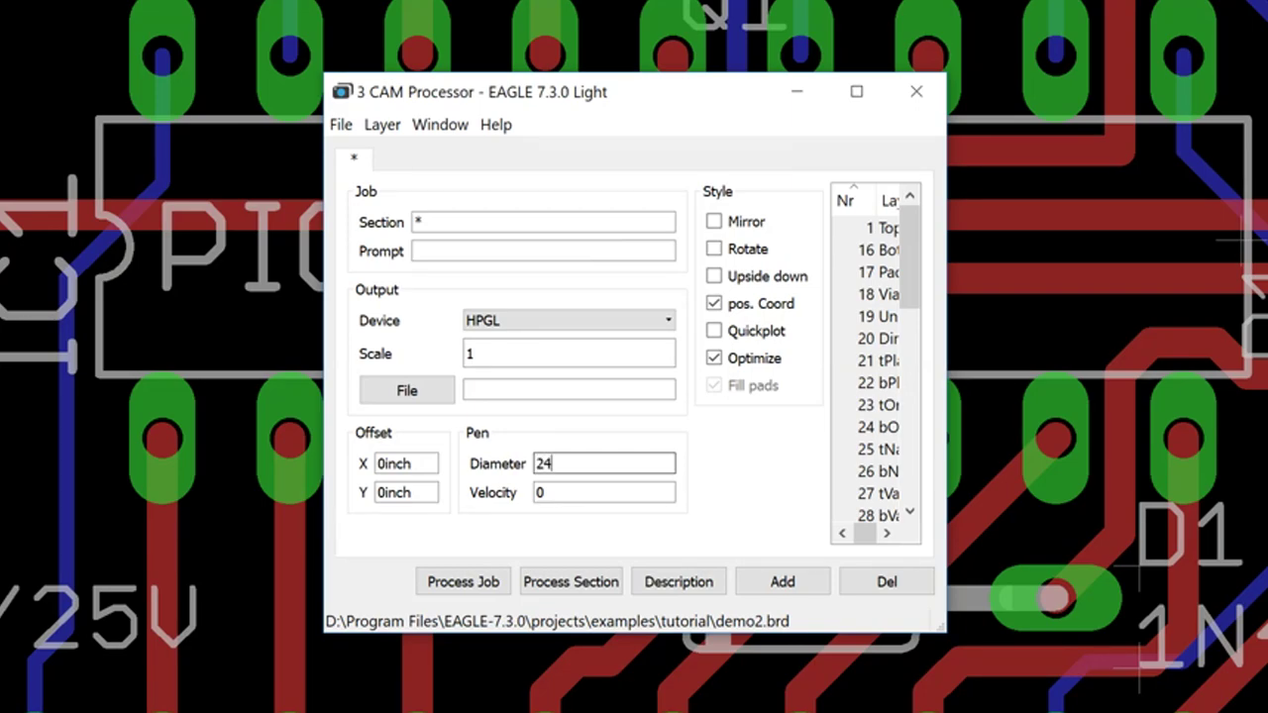
left_click(580, 493)
key("shift+Tab")
left_click(580, 492)
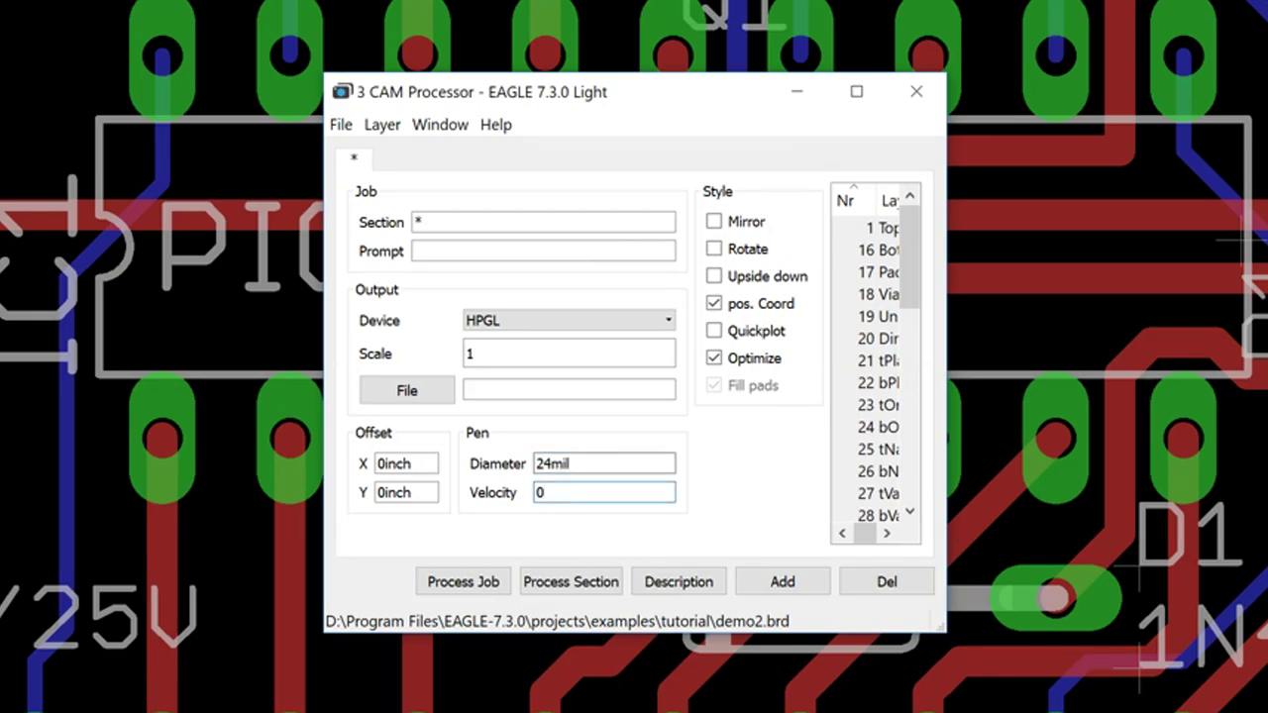
left_click(568, 464)
left_click(876, 250)
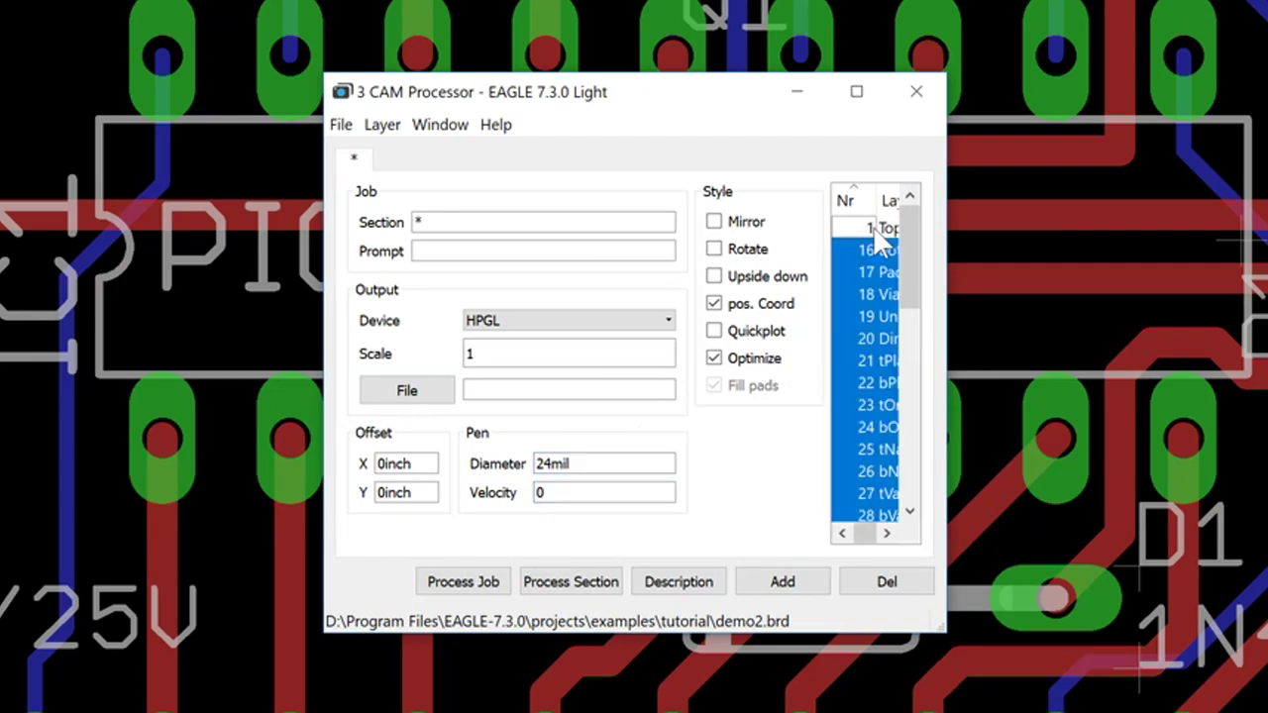
left_click(872, 273)
left_click(872, 272)
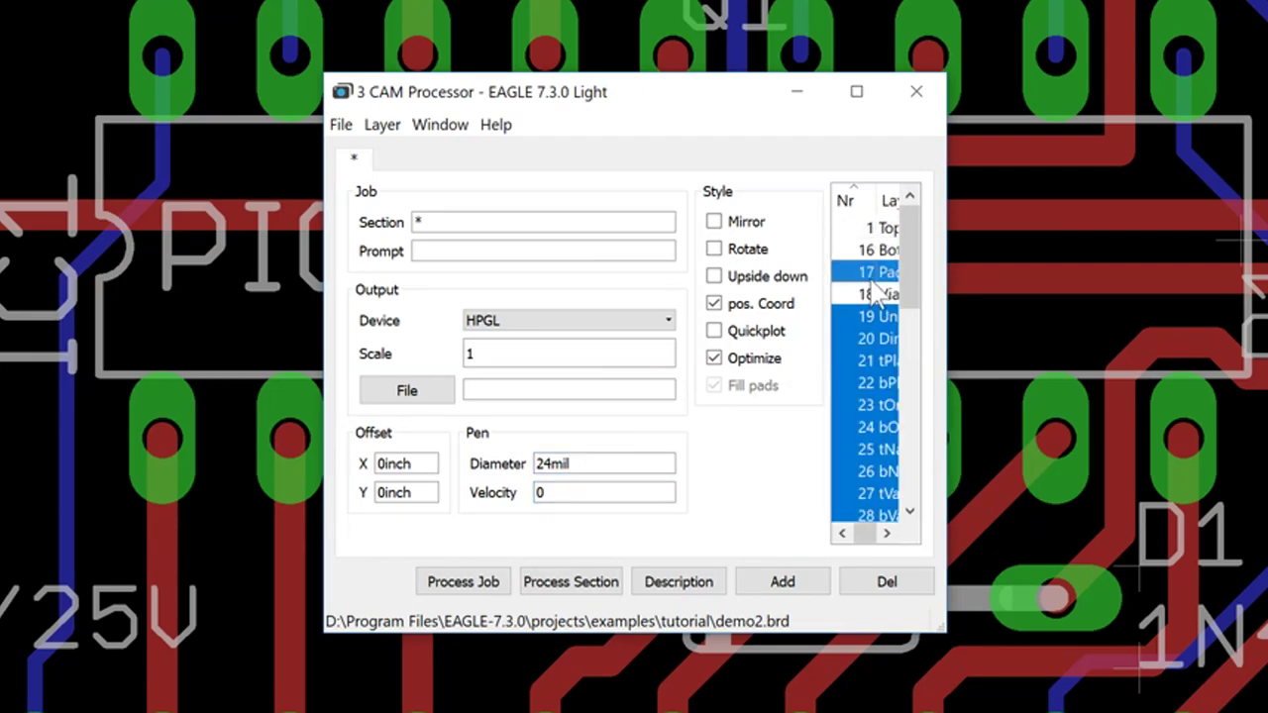
left_click(870, 295)
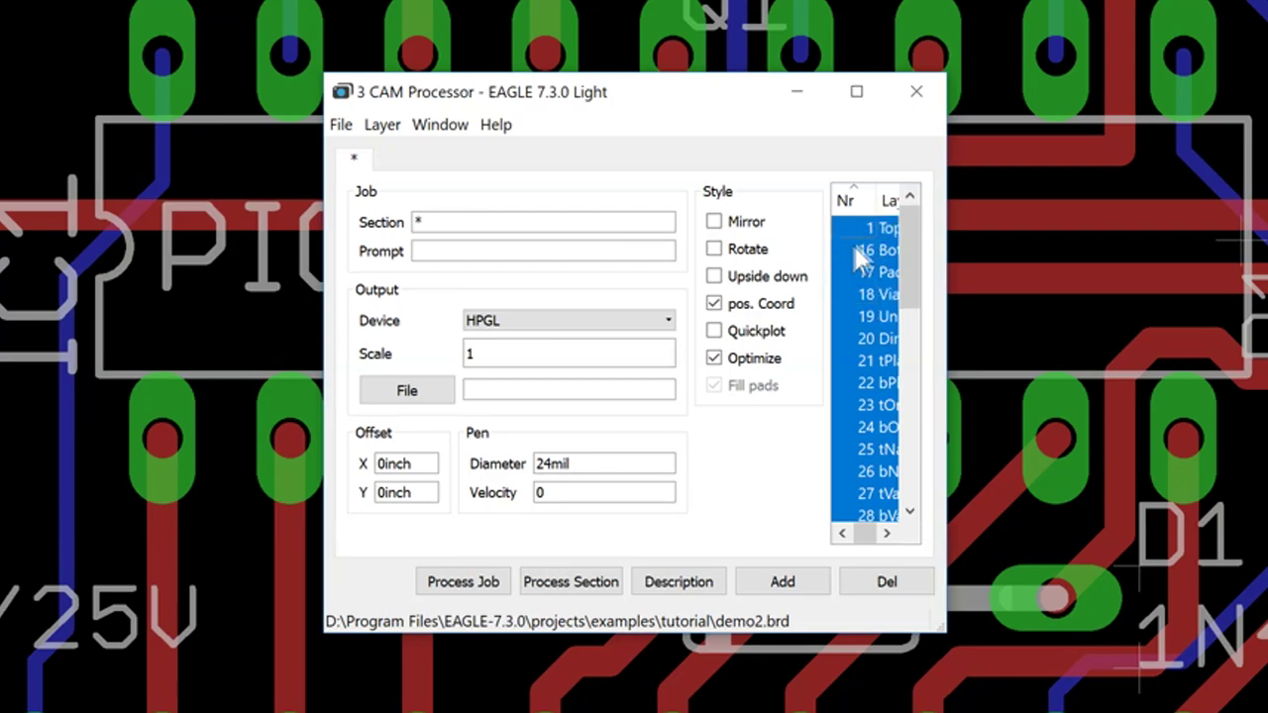
Step: Deselect all layers, select only Top, Pads and Vias for output, and widen the window to show the layer names
left_click(382, 124)
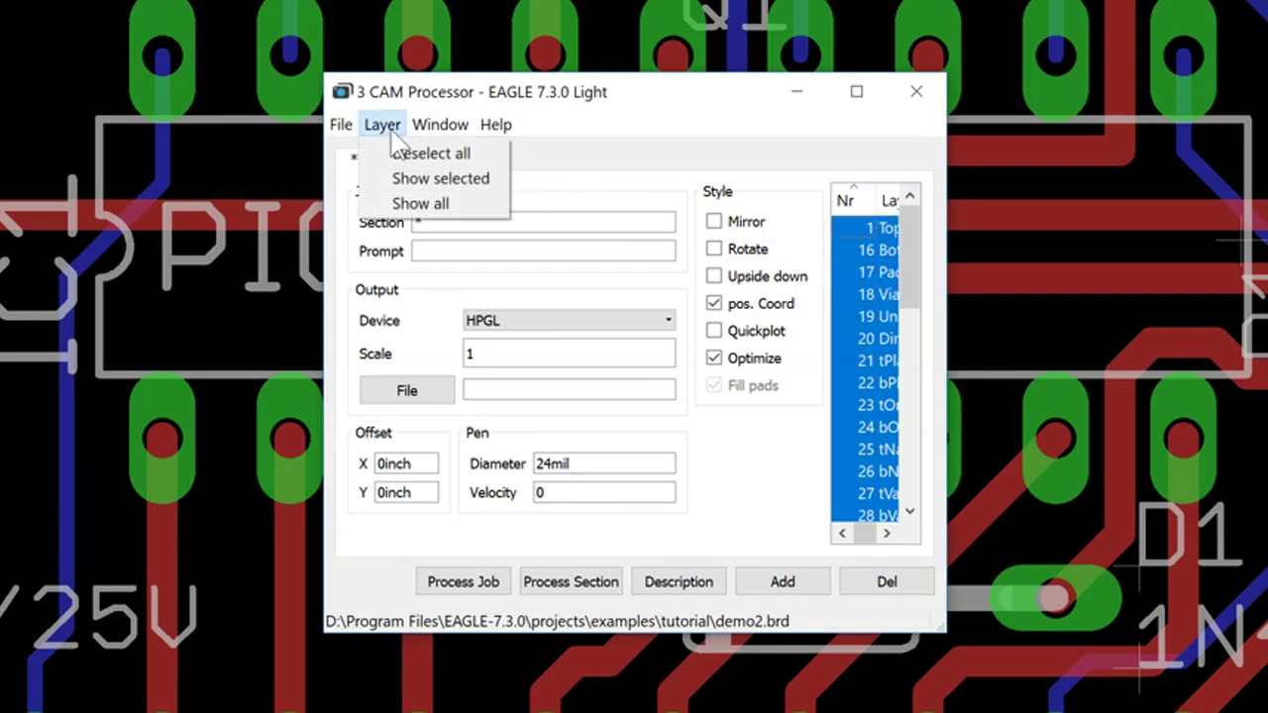
left_click(464, 152)
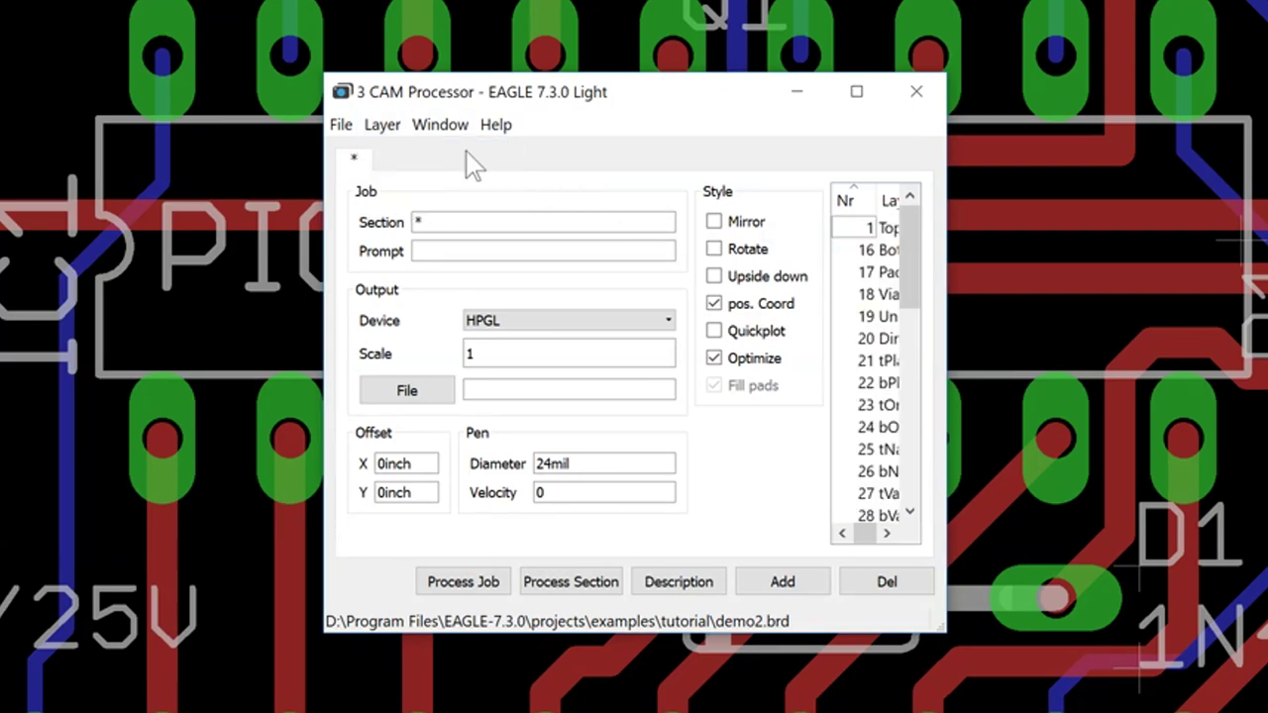
left_click(853, 230)
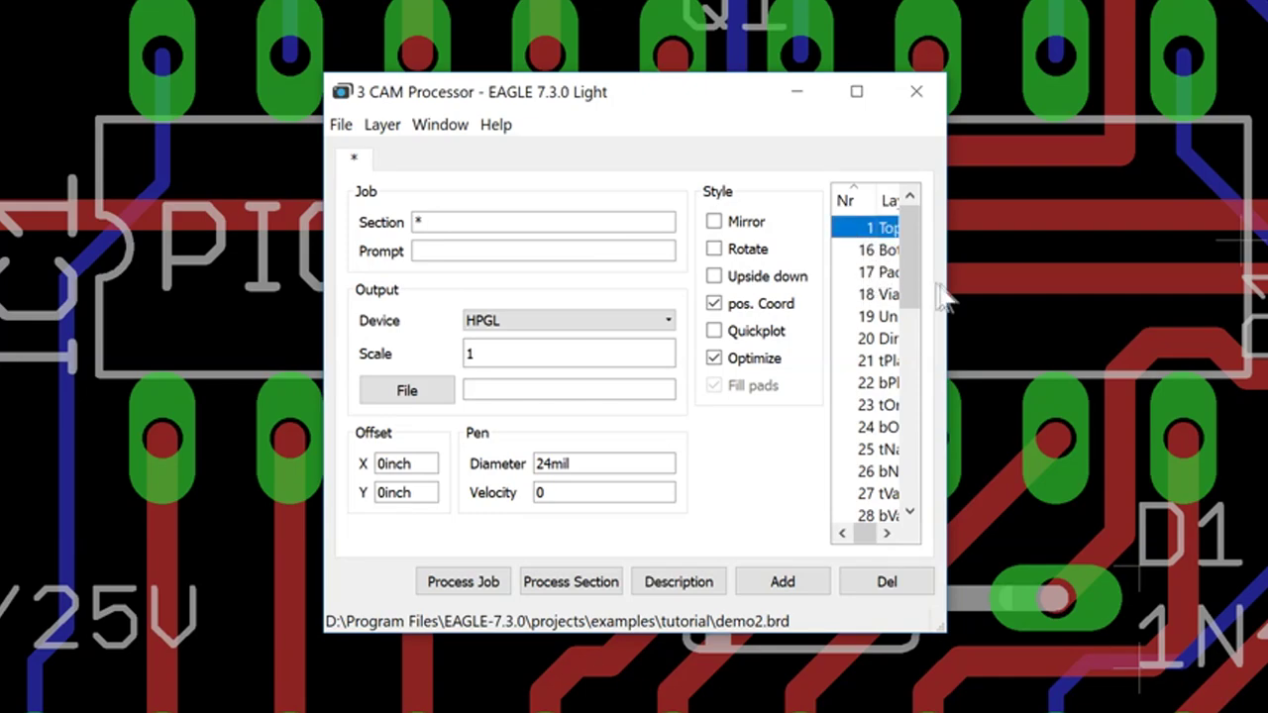
left_click(872, 273)
left_click(872, 295)
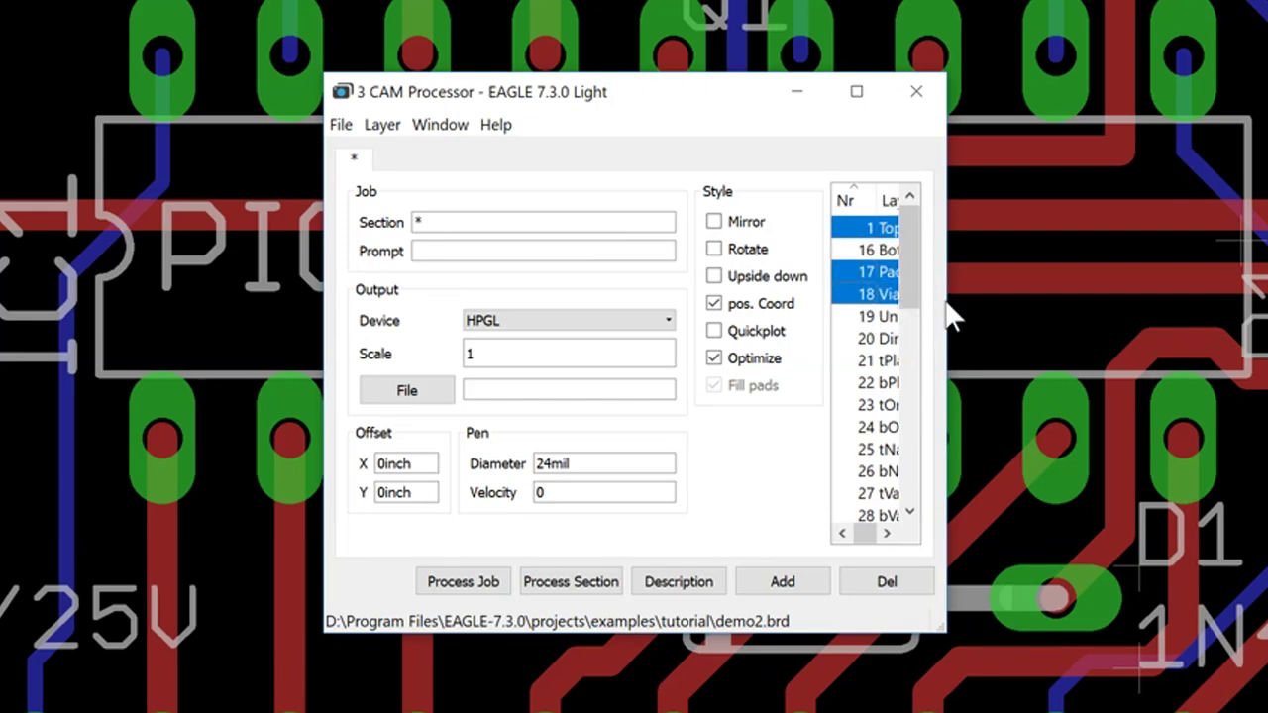
left_click_drag(946, 299, 998, 288)
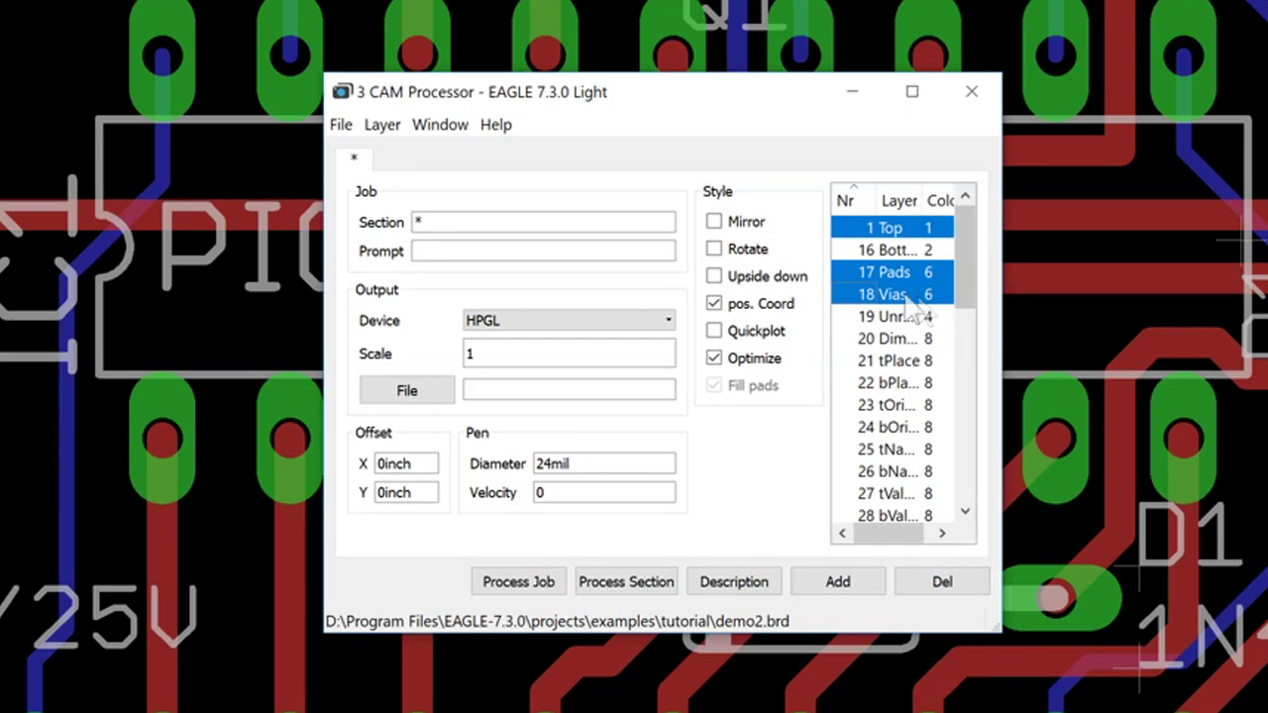
Step: Set the output file to out_24mil.gcode in the Desktop eagle folder and process the CAM job
left_click(406, 394)
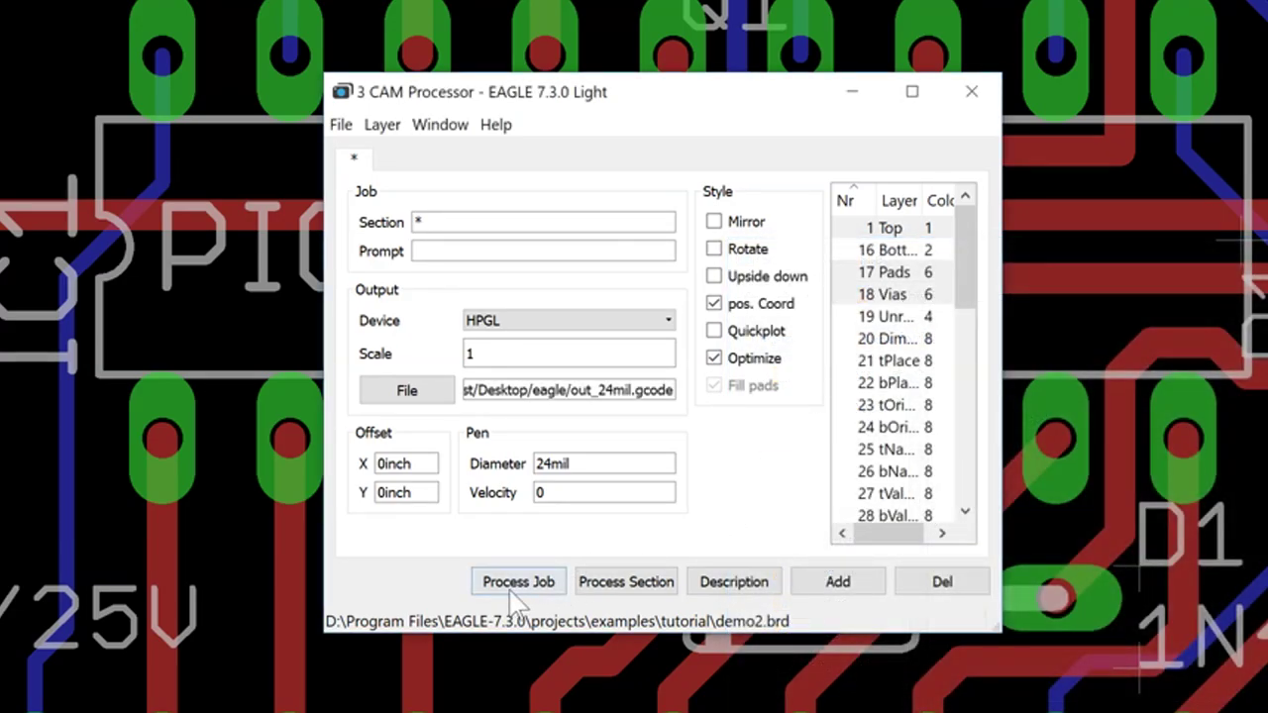
left_click(498, 586)
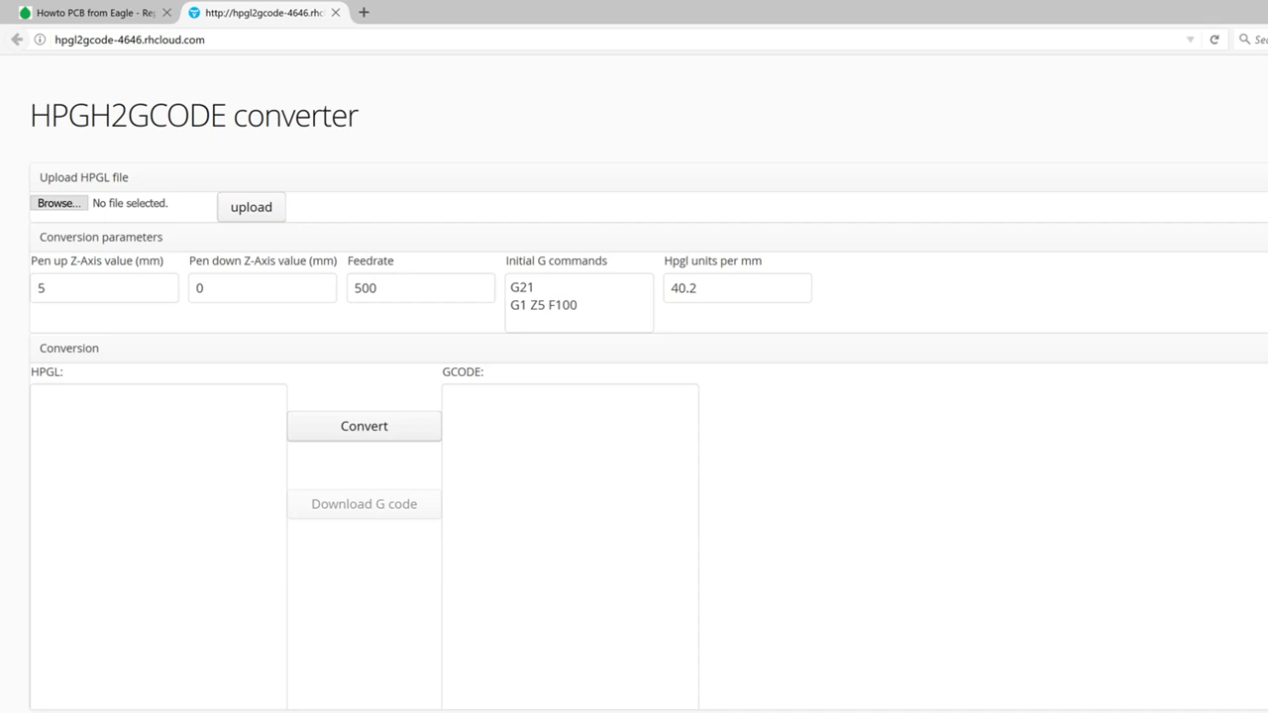
Step: In the HPGL-to-G-code web converter, choose the file example_24mil from the eagle folder and upload it
left_click_drag(205, 39, 75, 40)
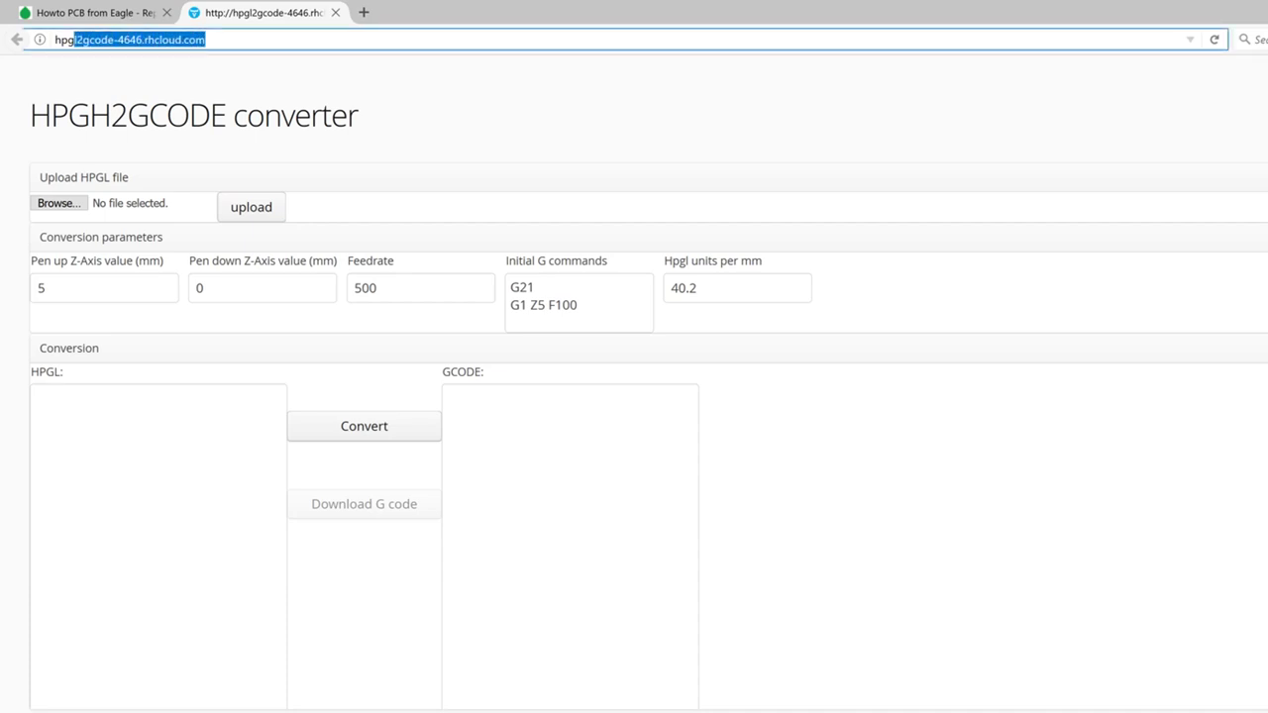
left_click(61, 203)
left_click(198, 126)
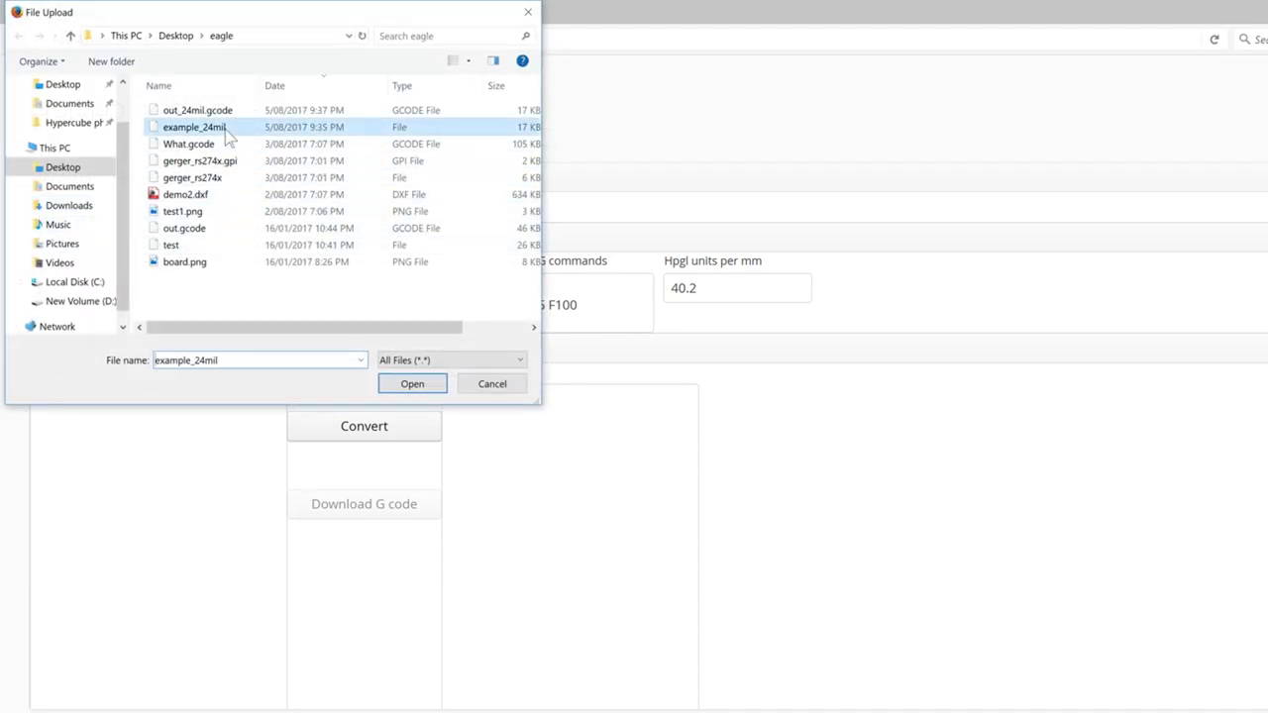
left_click(430, 389)
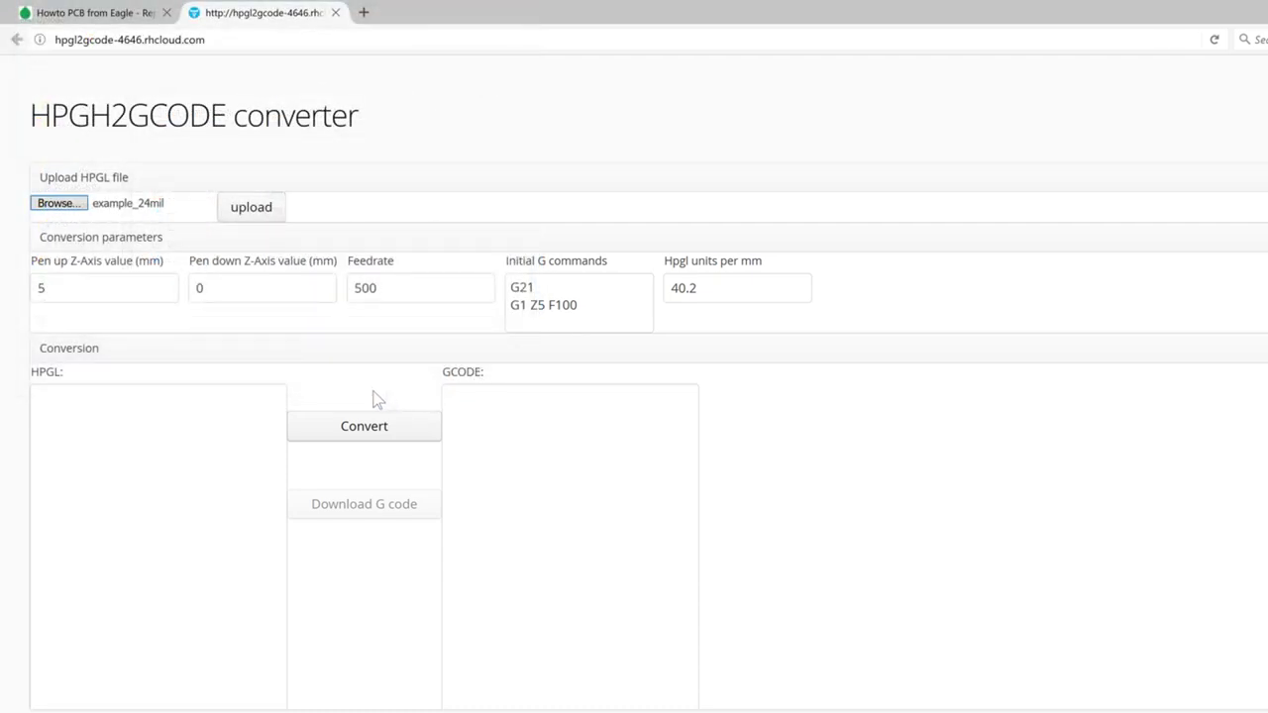
left_click(250, 209)
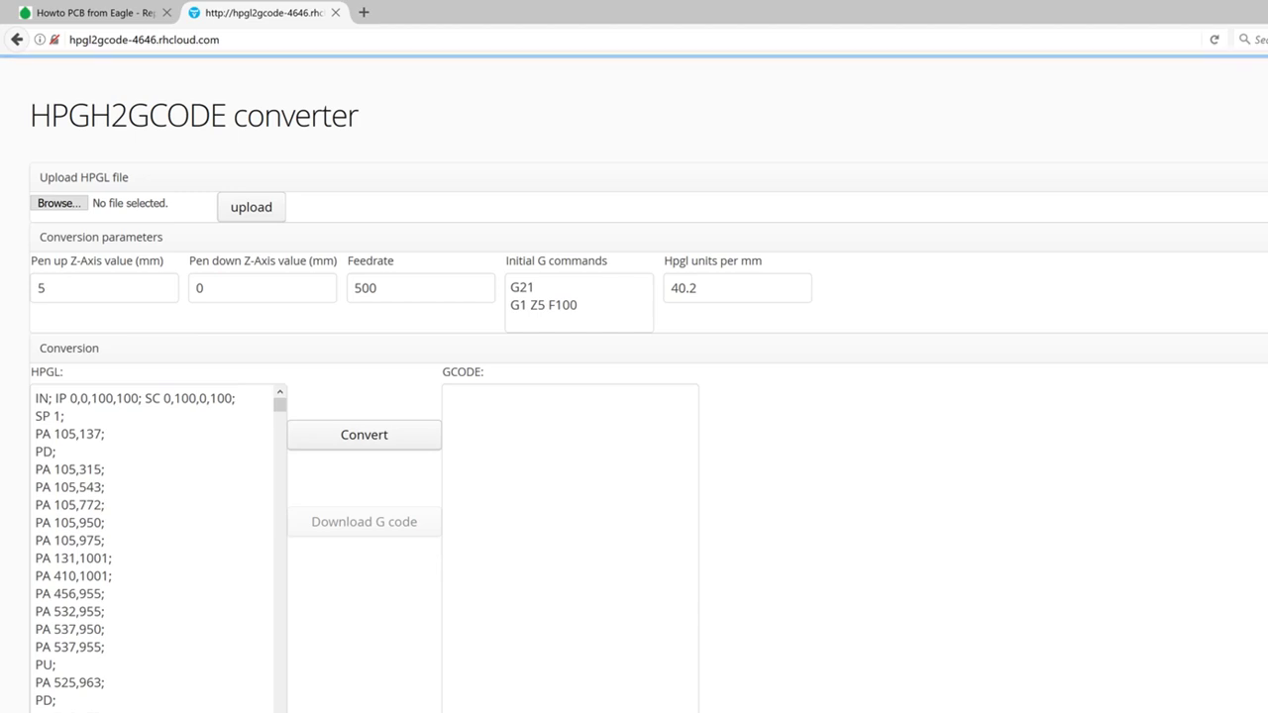
Step: Examine the uploaded HPGL coordinates and the conversion parameters for pen up and down heights, feedrate, initial G commands and HPGL units per mm
left_click_drag(69, 434, 82, 629)
left_click(77, 540)
left_click_drag(77, 486, 103, 612)
left_click(103, 611)
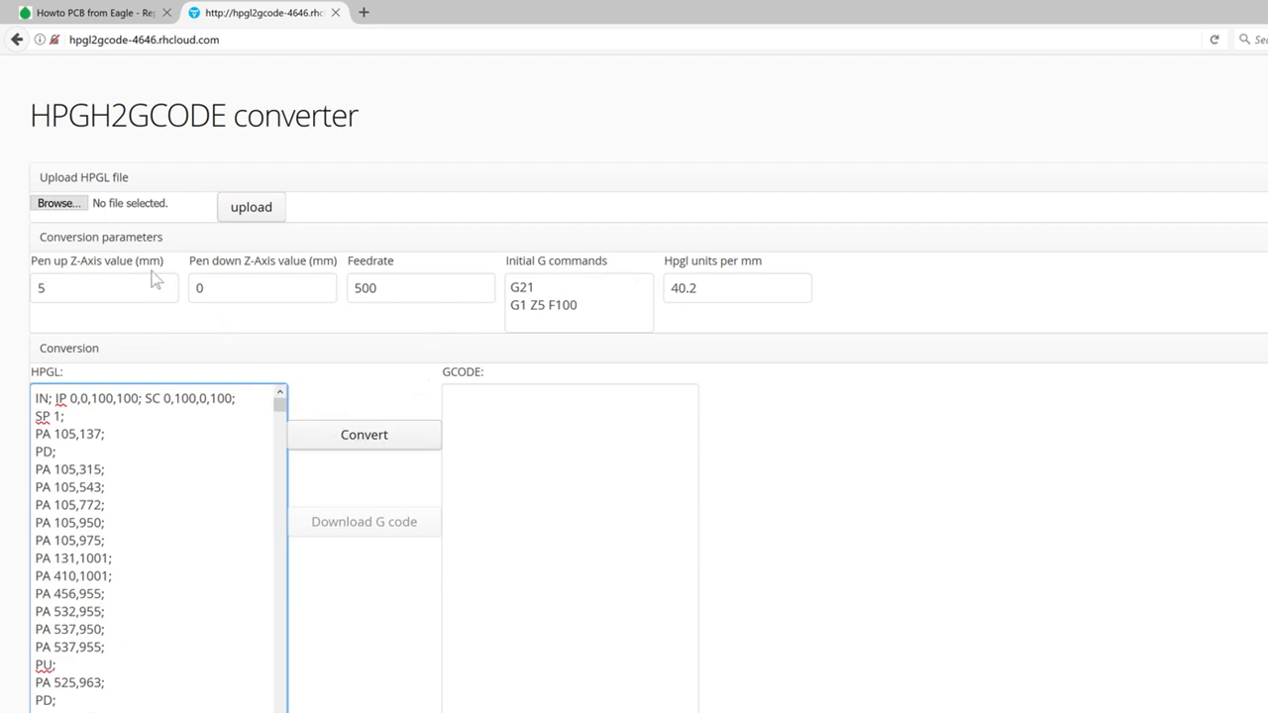
left_click(42, 288)
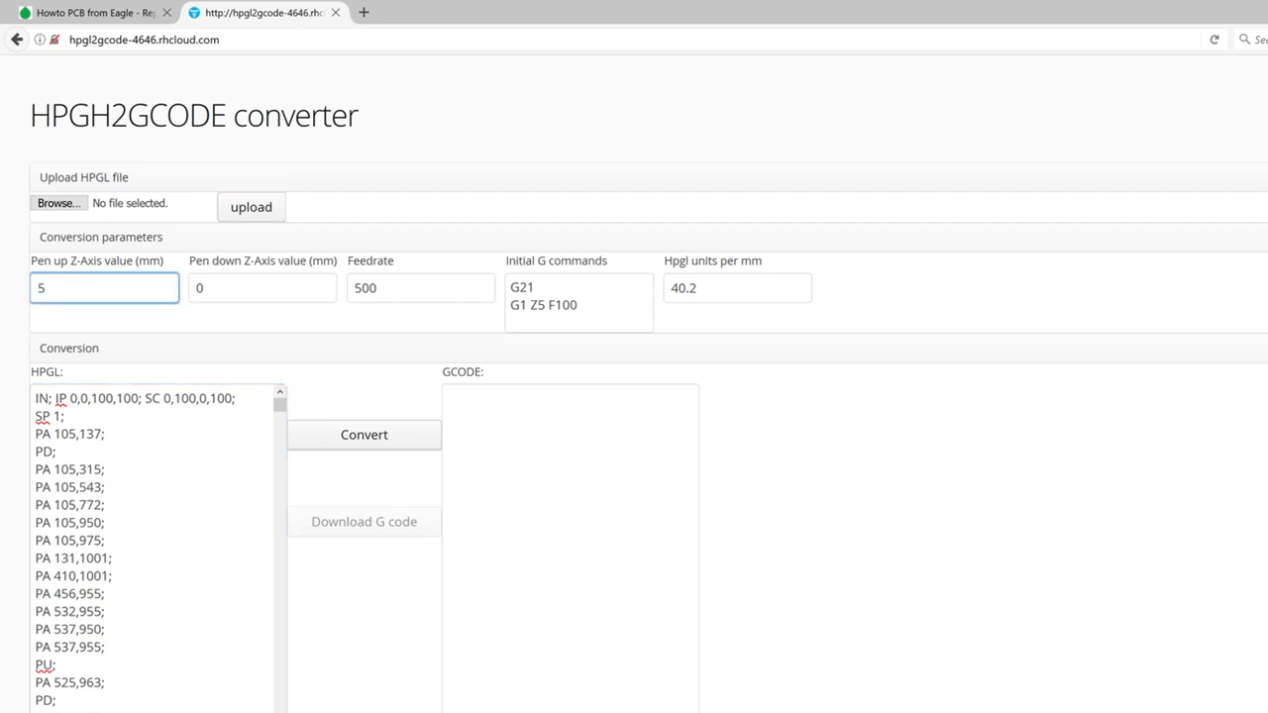
key("Tab")
key("Tab")
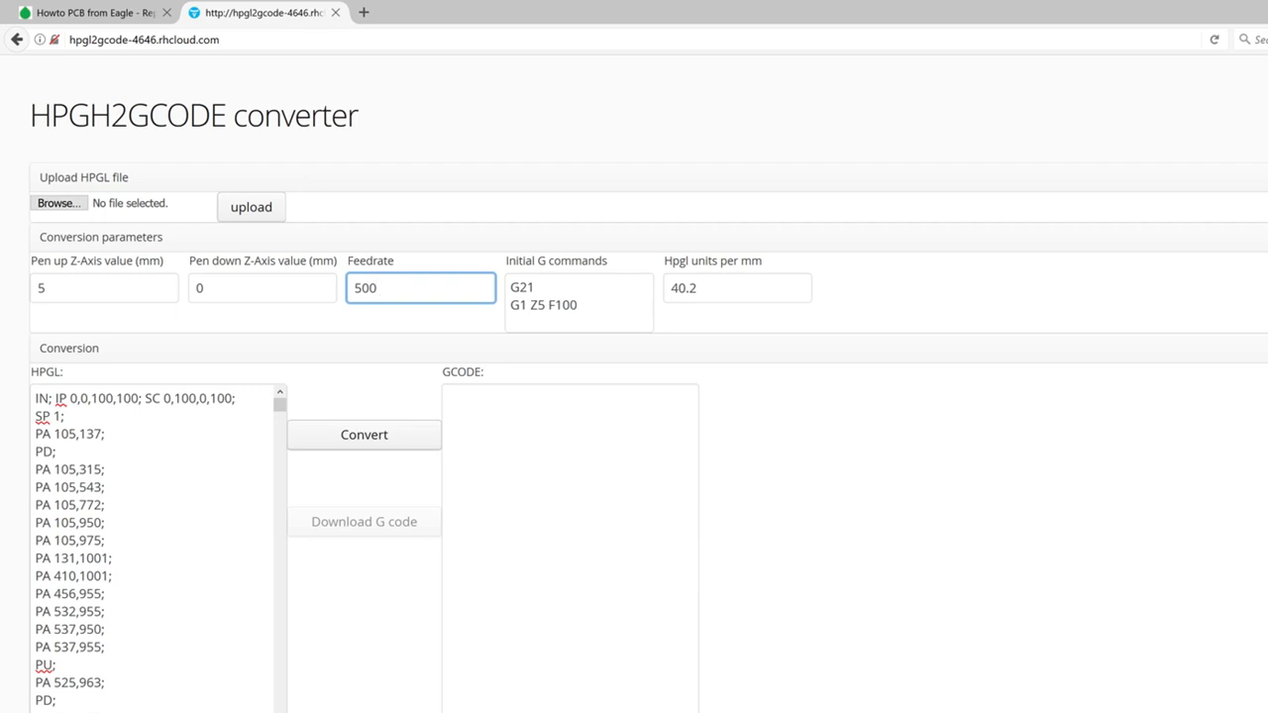
left_click(534, 288)
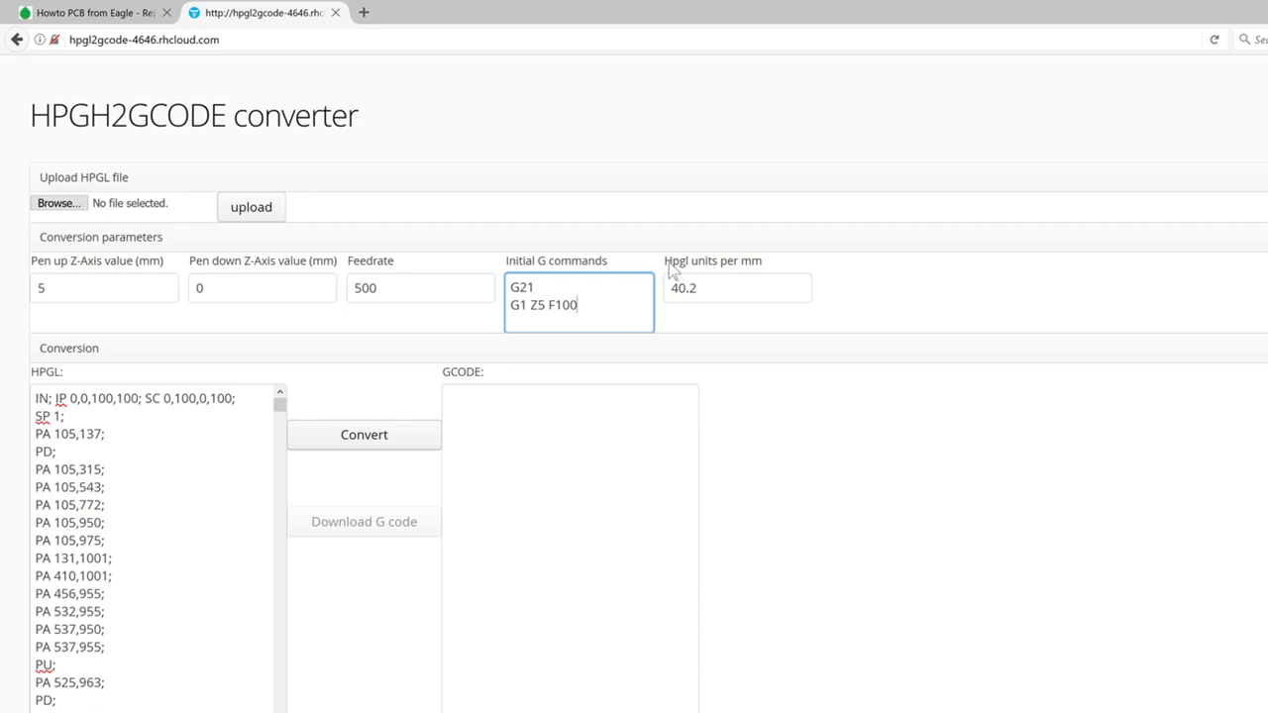
left_click_drag(686, 287, 698, 288)
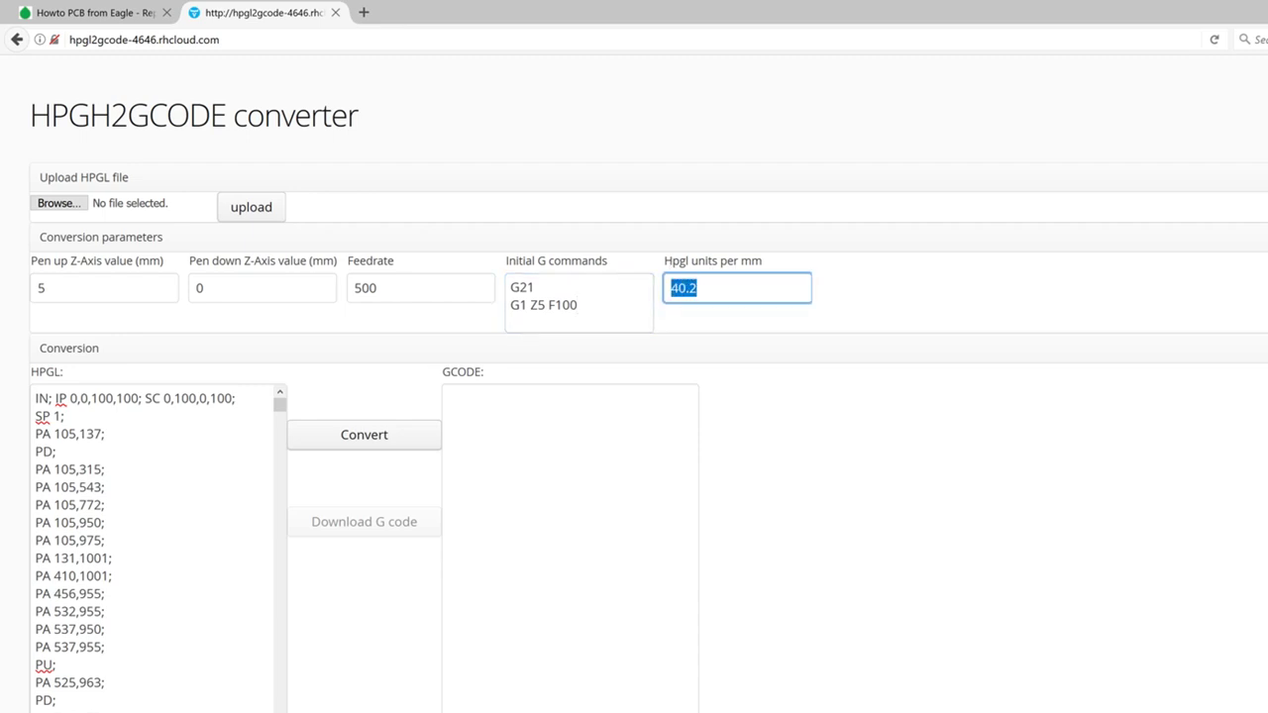
double_click(64, 434)
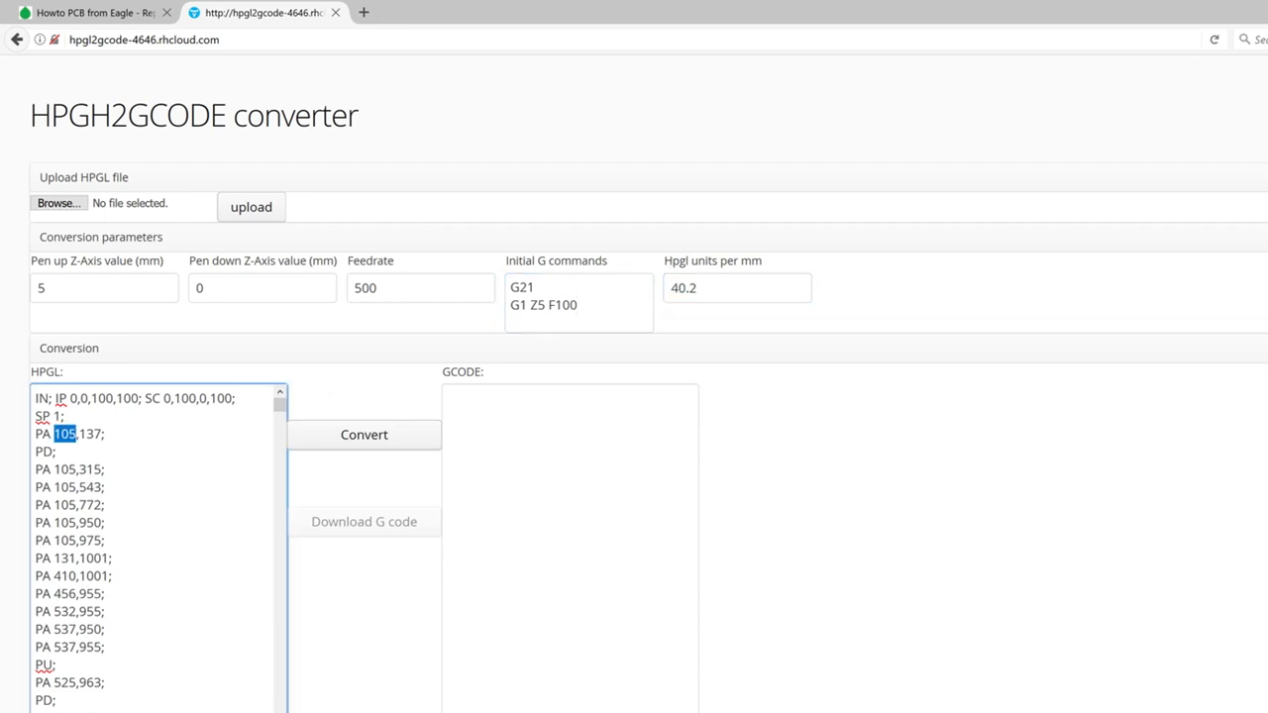
double_click(753, 263)
left_click(698, 288)
Step: Convert the uploaded HPGL code to G-code and download the resulting G-code
left_click(391, 442)
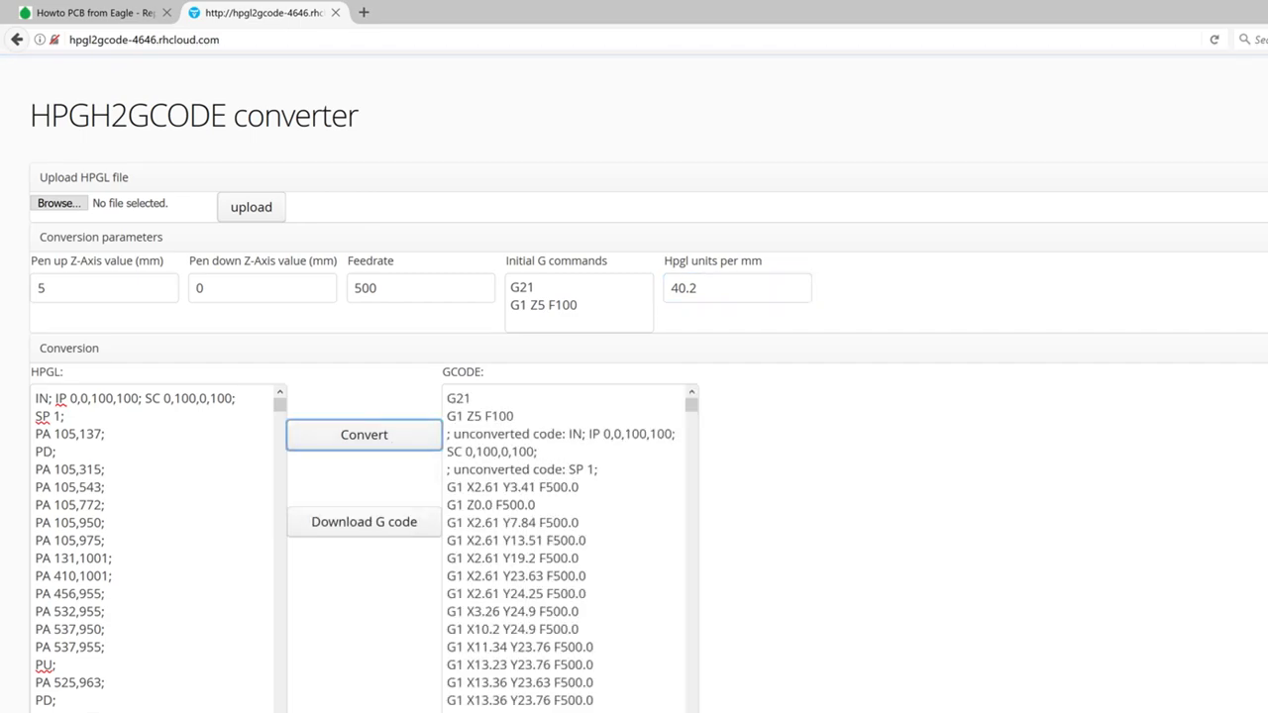
left_click_drag(502, 452, 552, 593)
scroll(570, 550, "down", 10)
scroll(570, 550, "up", 10)
scroll(569, 549, "down", 4)
scroll(570, 550, "up", 3)
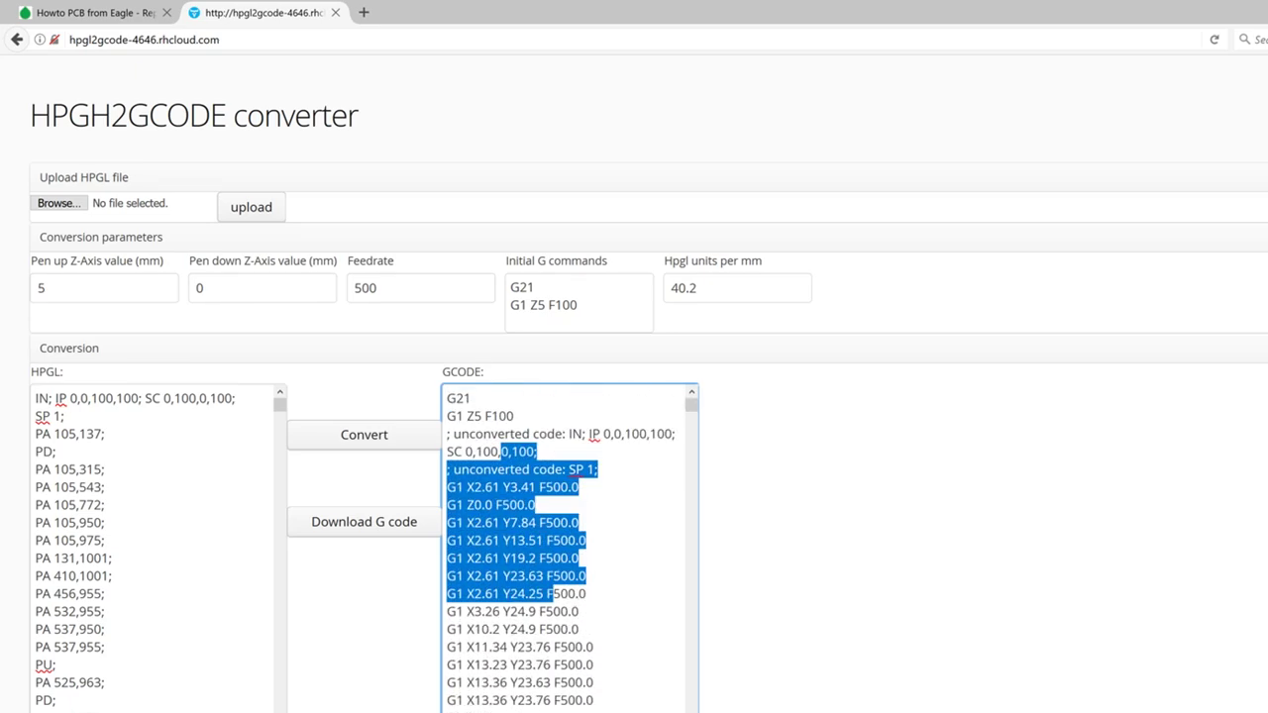
left_click(423, 535)
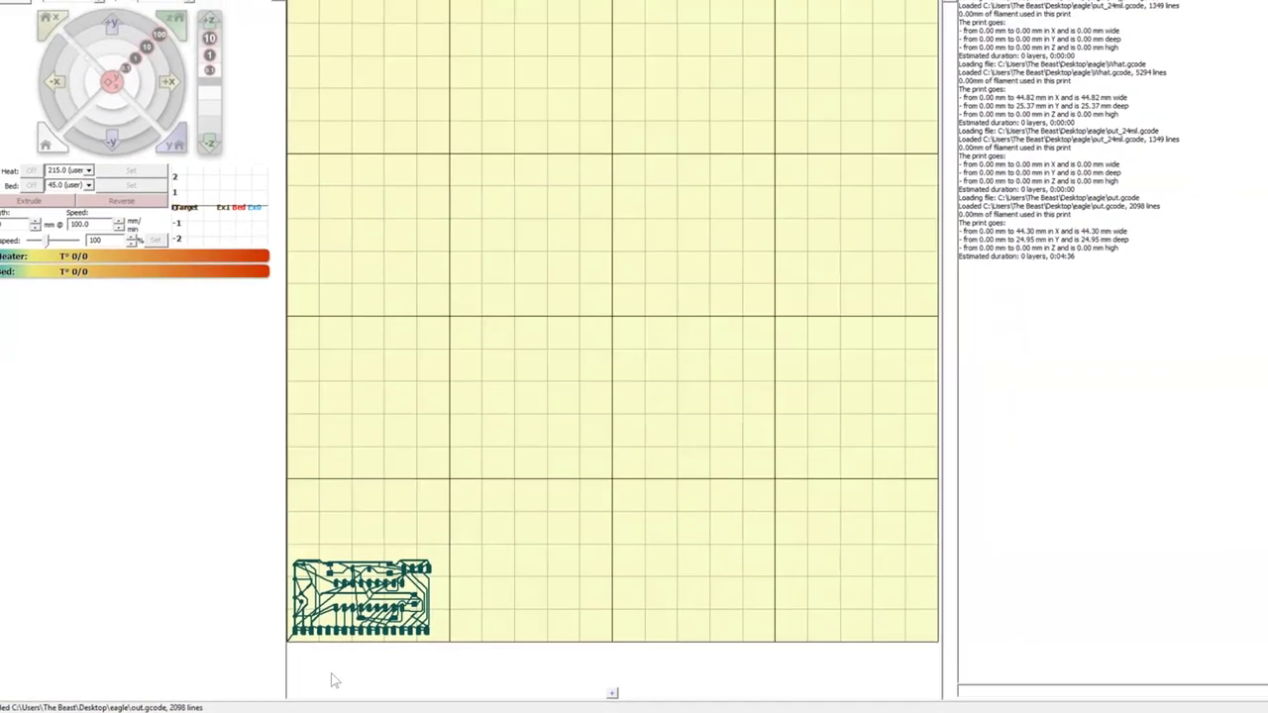
Step: Switch to Pronterface and connect to the printer
left_click(144, 33)
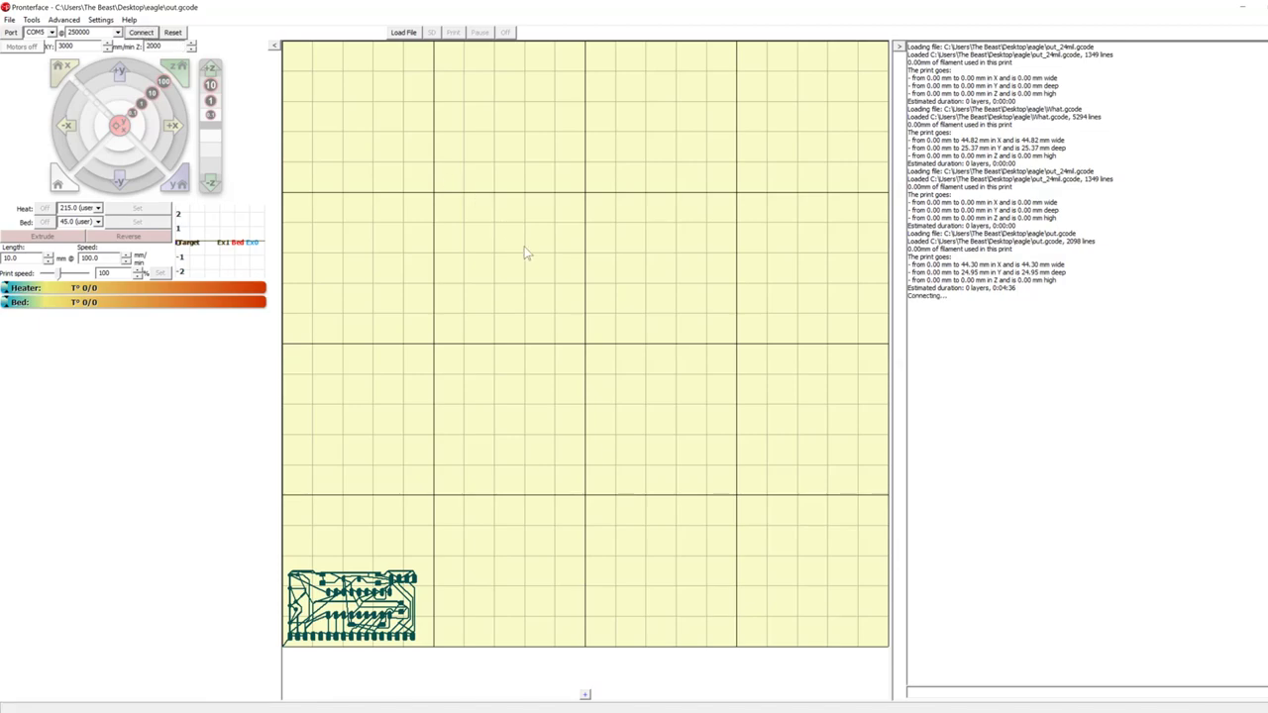